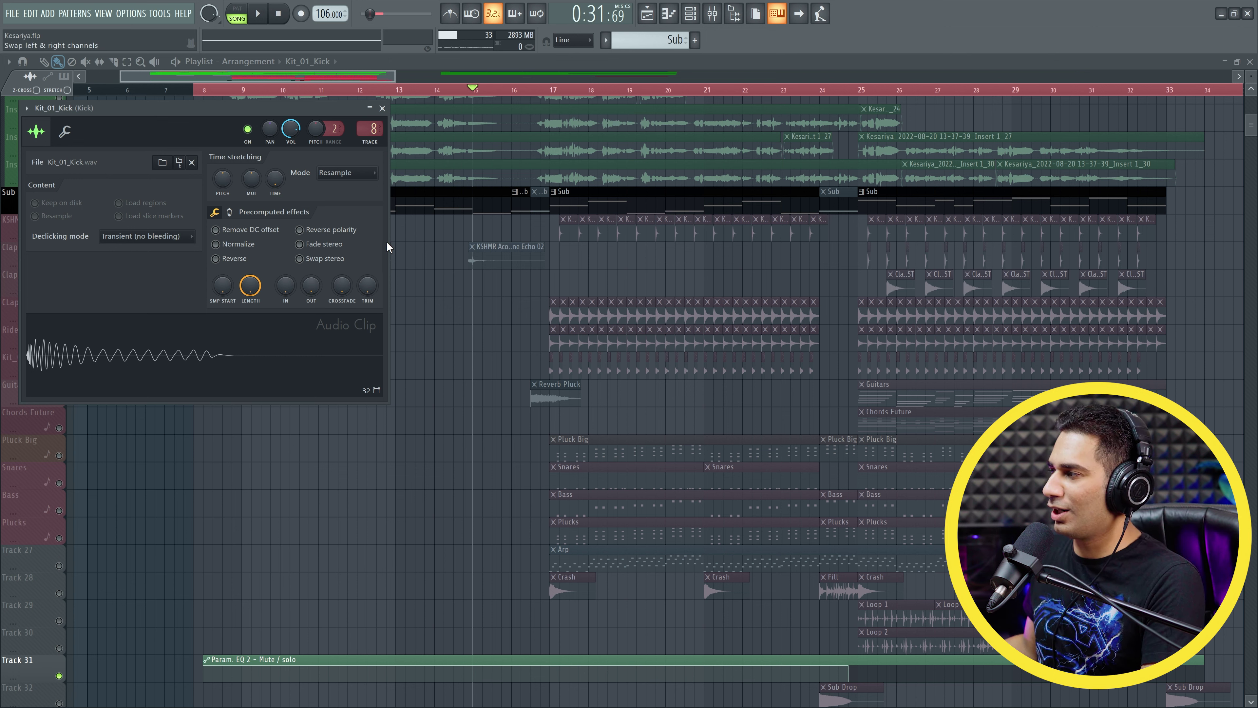
- Show the mixer with the Kick track selected and inspect one of its effects
{"action": "left_click", "coordinate": [713, 15]}
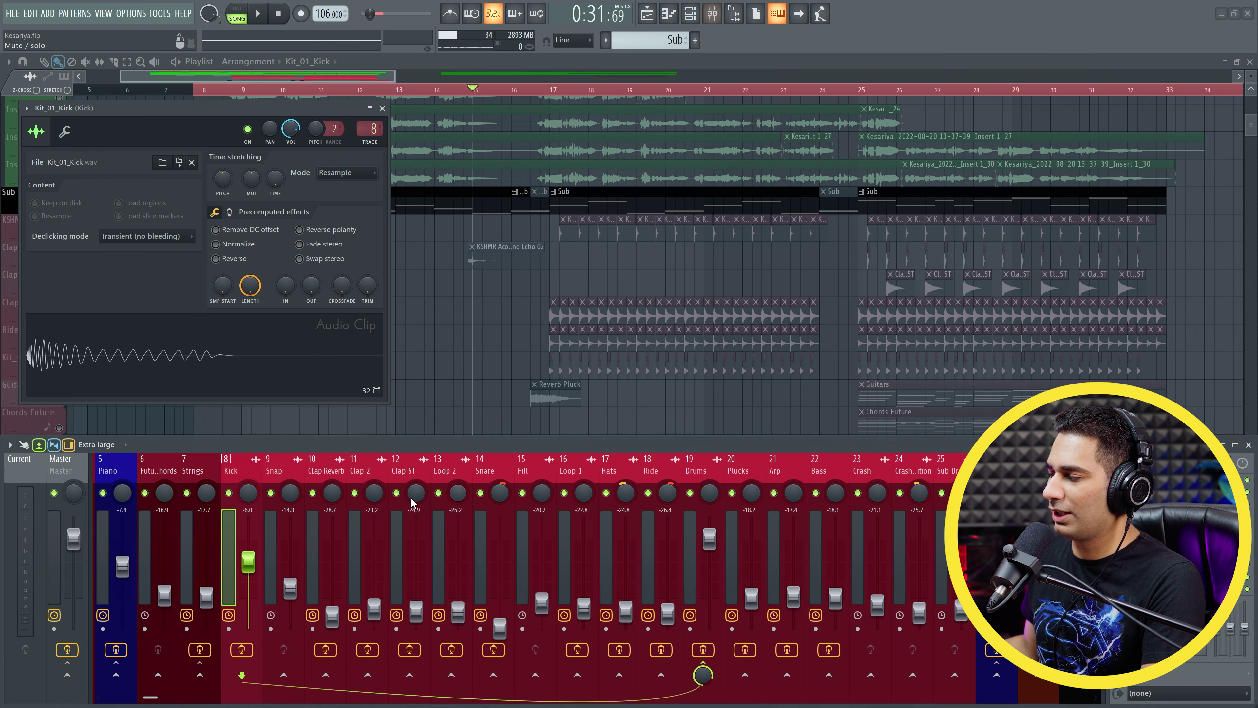
{"action": "left_click", "coordinate": [1155, 504]}
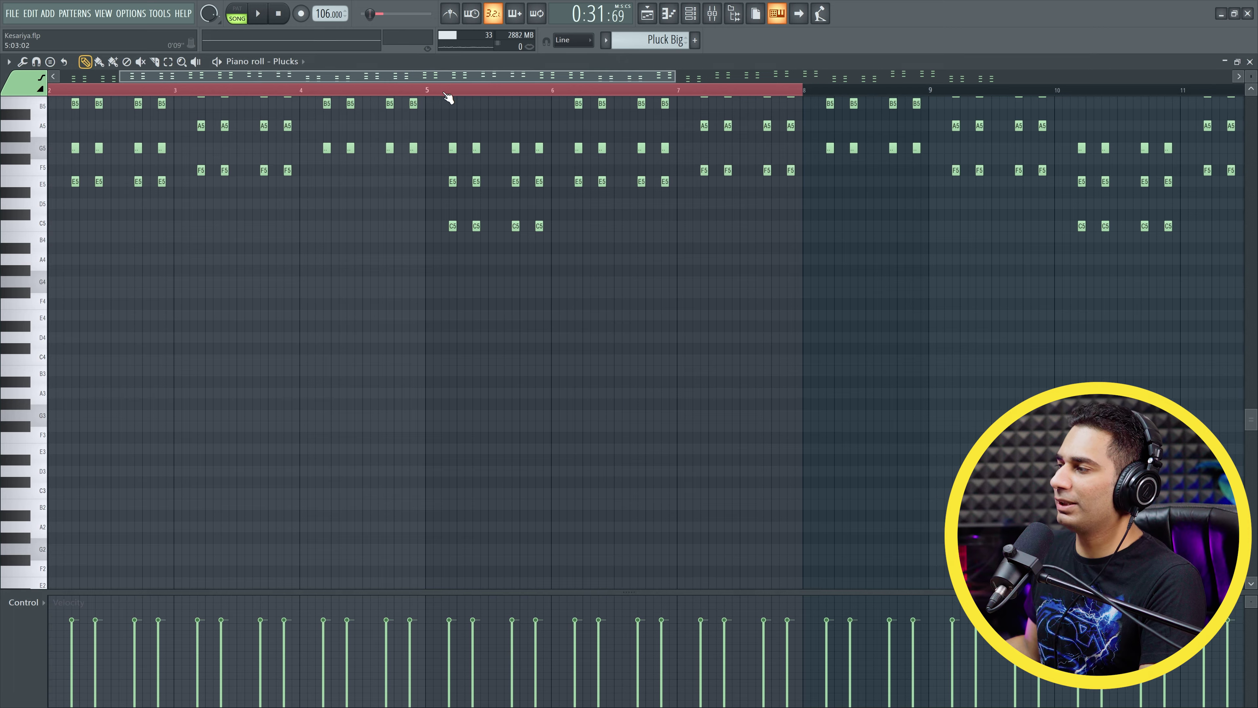
- Examine the notes of the Plucks channel in the Pluck Big pattern and start playback
{"action": "scroll", "coordinate": [505, 338], "scroll_direction": "up", "scroll_amount": 4}
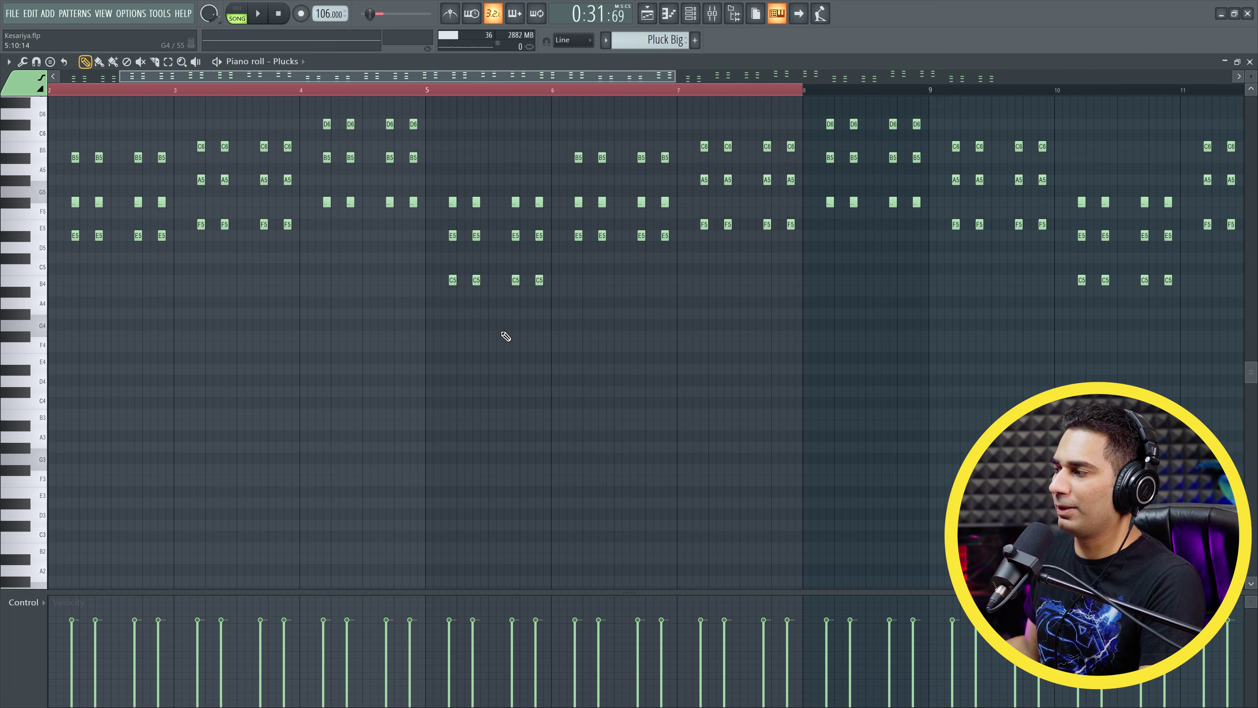
{"action": "scroll", "coordinate": [523, 91], "scroll_direction": "down", "scroll_amount": 4}
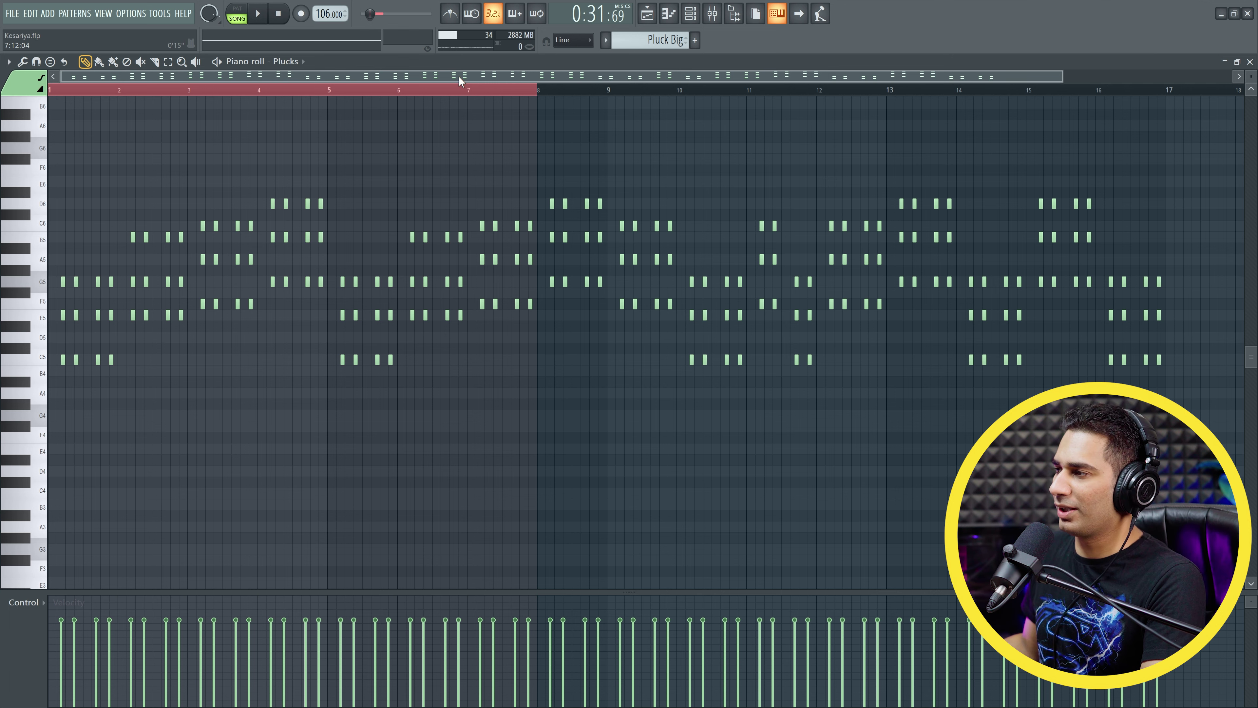
{"action": "left_click", "coordinate": [261, 13]}
- Show the mixer and raise the Snare track's level to -23.8 dB
{"action": "key", "text": "F9"}
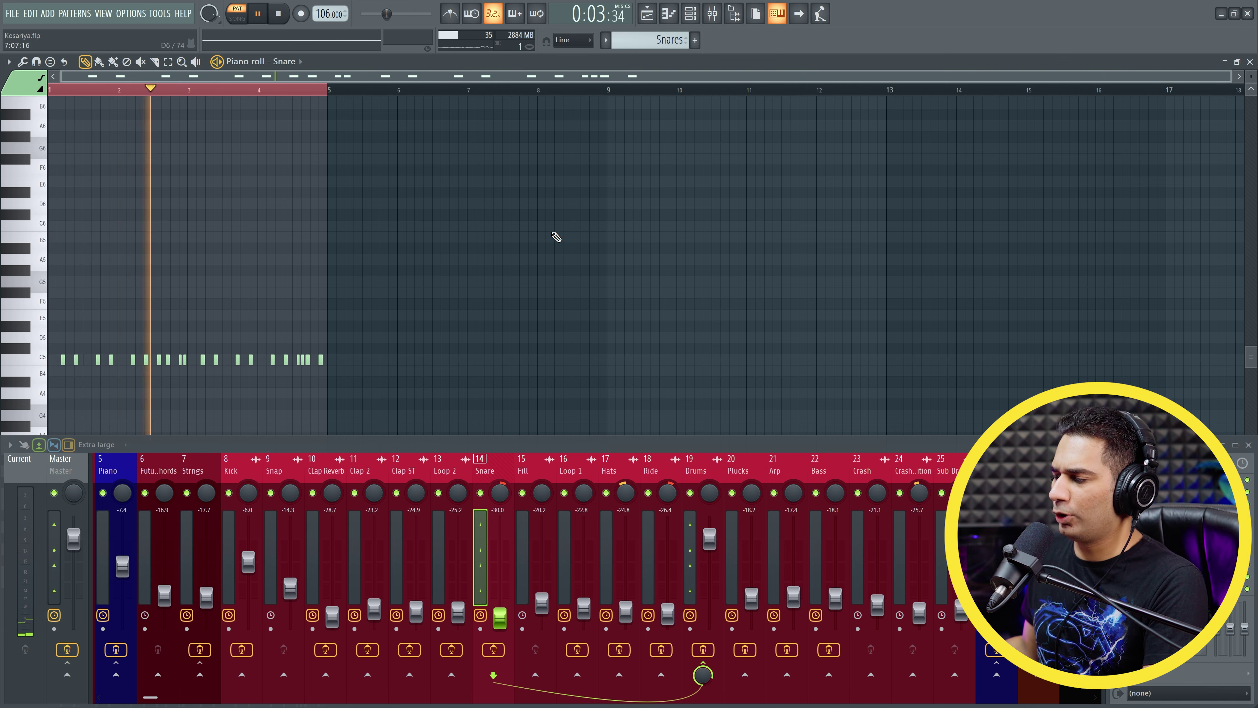
{"action": "left_click_drag", "start_coordinate": [500, 618], "coordinate": [501, 611]}
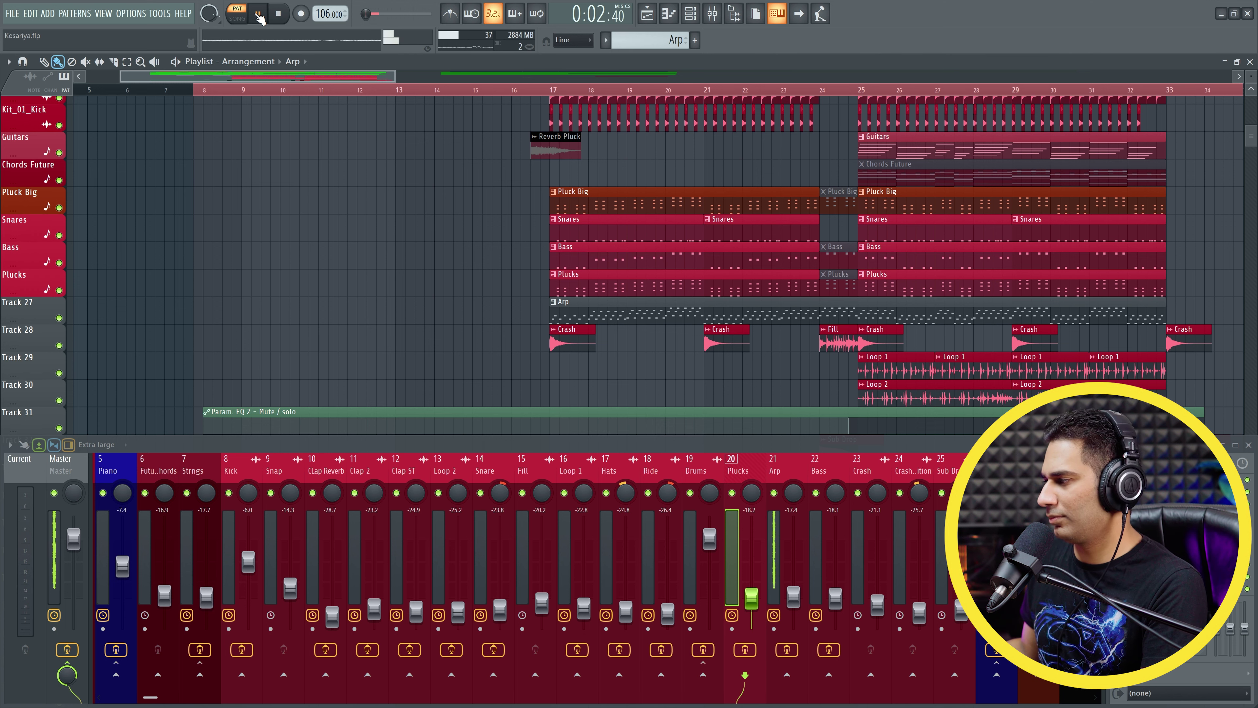
- Stop the Arp playback, hide the mixer and inspect the sample settings of Loop 1, Loop 2 and Crash
{"action": "key", "text": "space"}
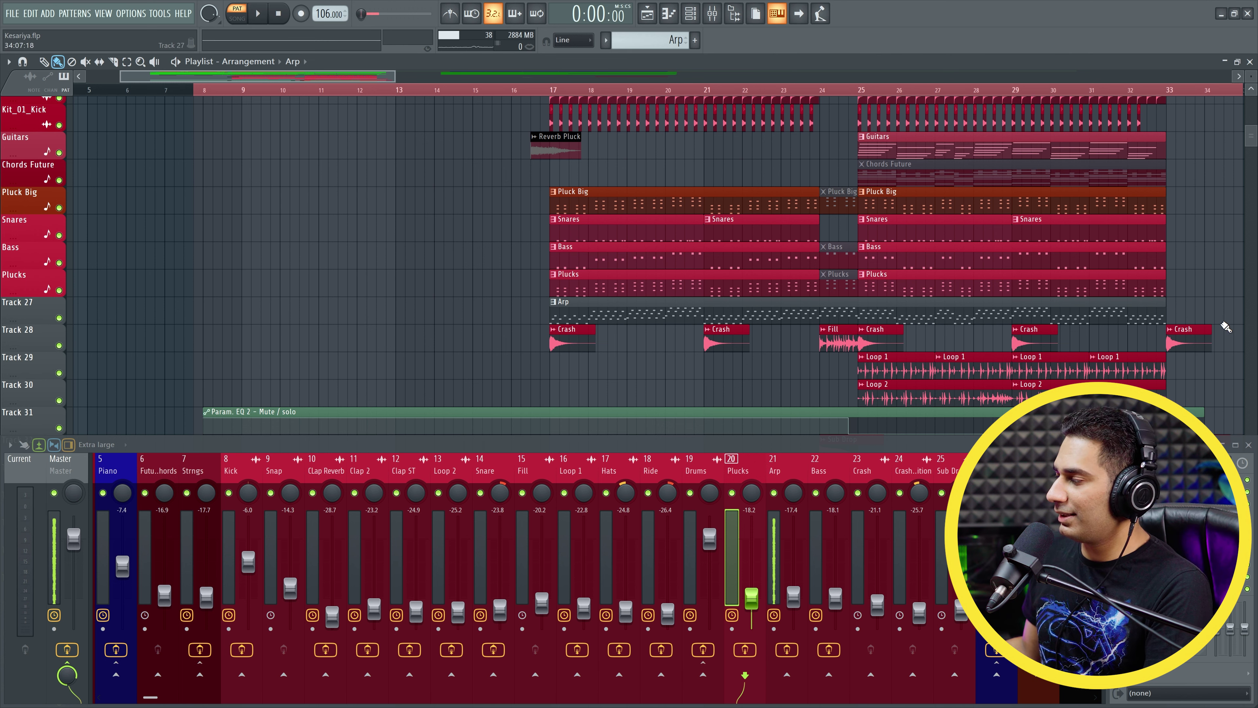
{"action": "left_click", "coordinate": [1249, 445]}
{"action": "scroll", "coordinate": [676, 446], "scroll_direction": "down", "scroll_amount": 3}
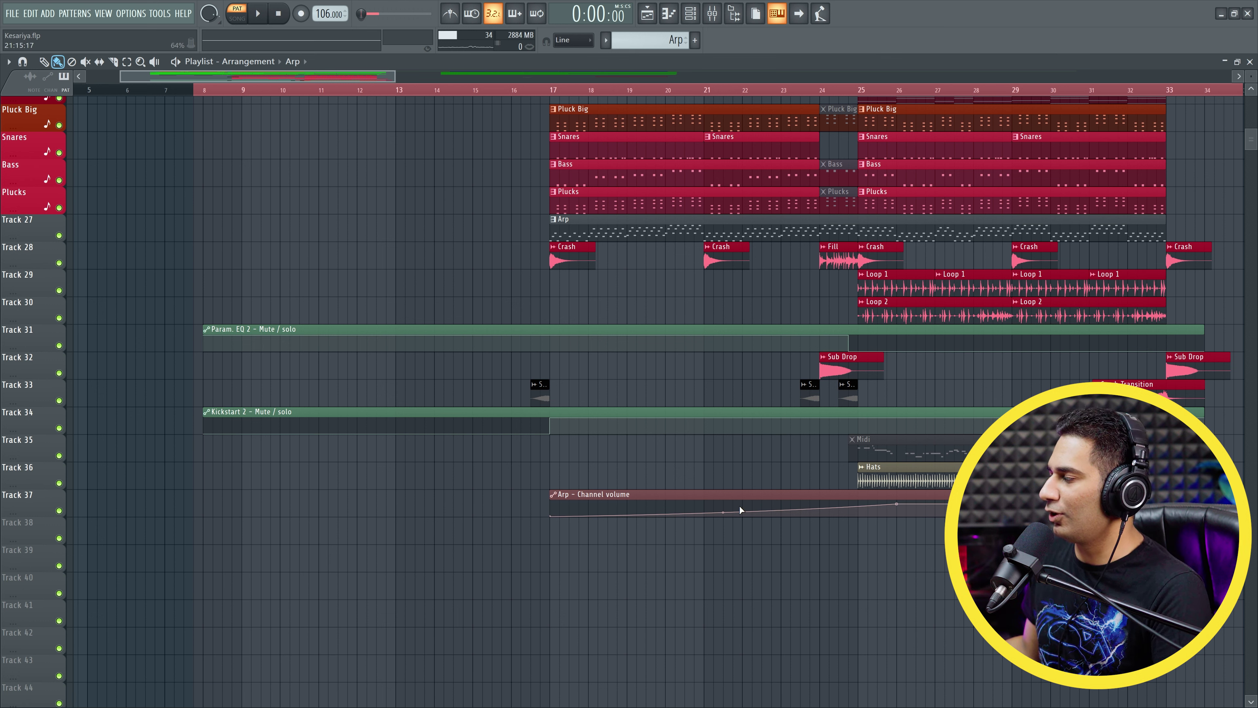
{"action": "double_click", "coordinate": [905, 293]}
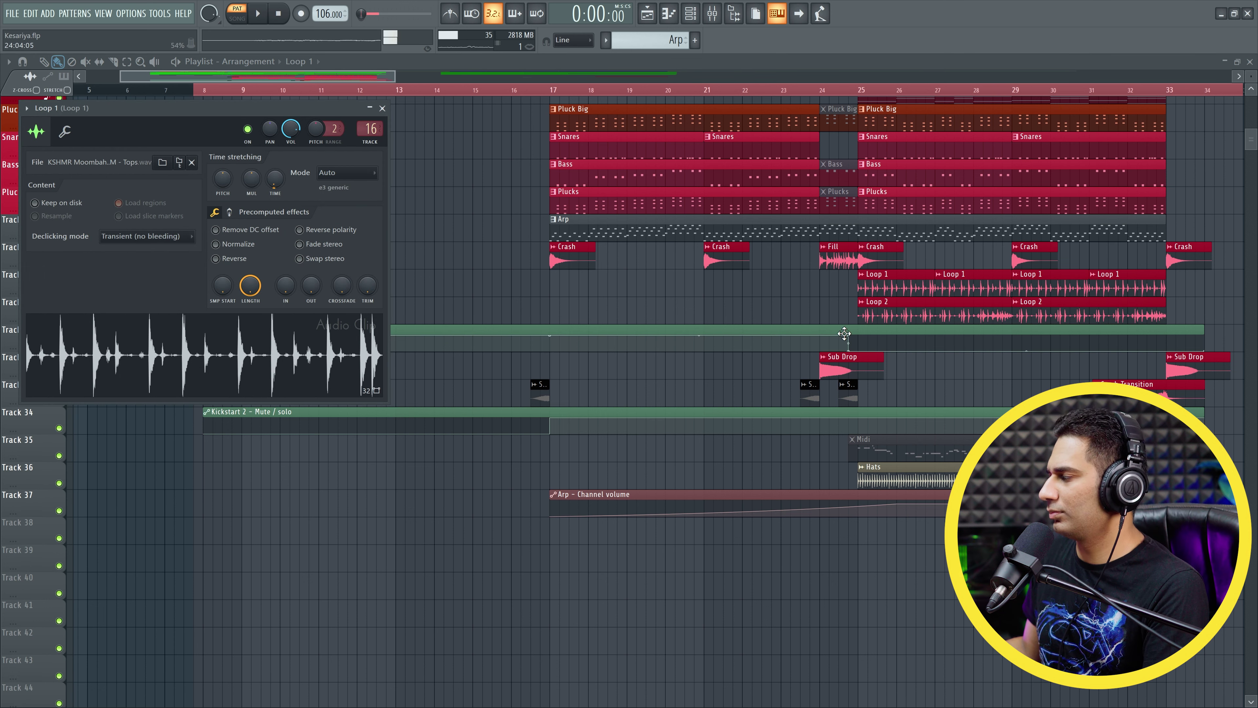
{"action": "double_click", "coordinate": [892, 310]}
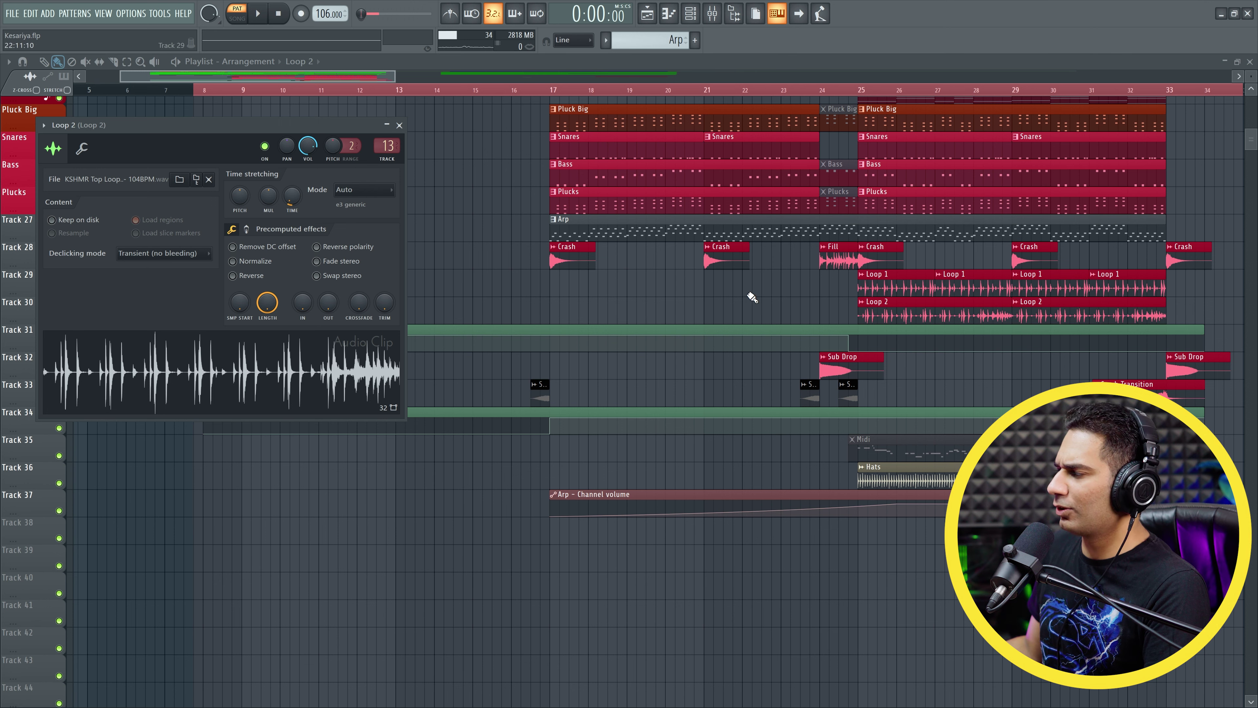
{"action": "double_click", "coordinate": [719, 257]}
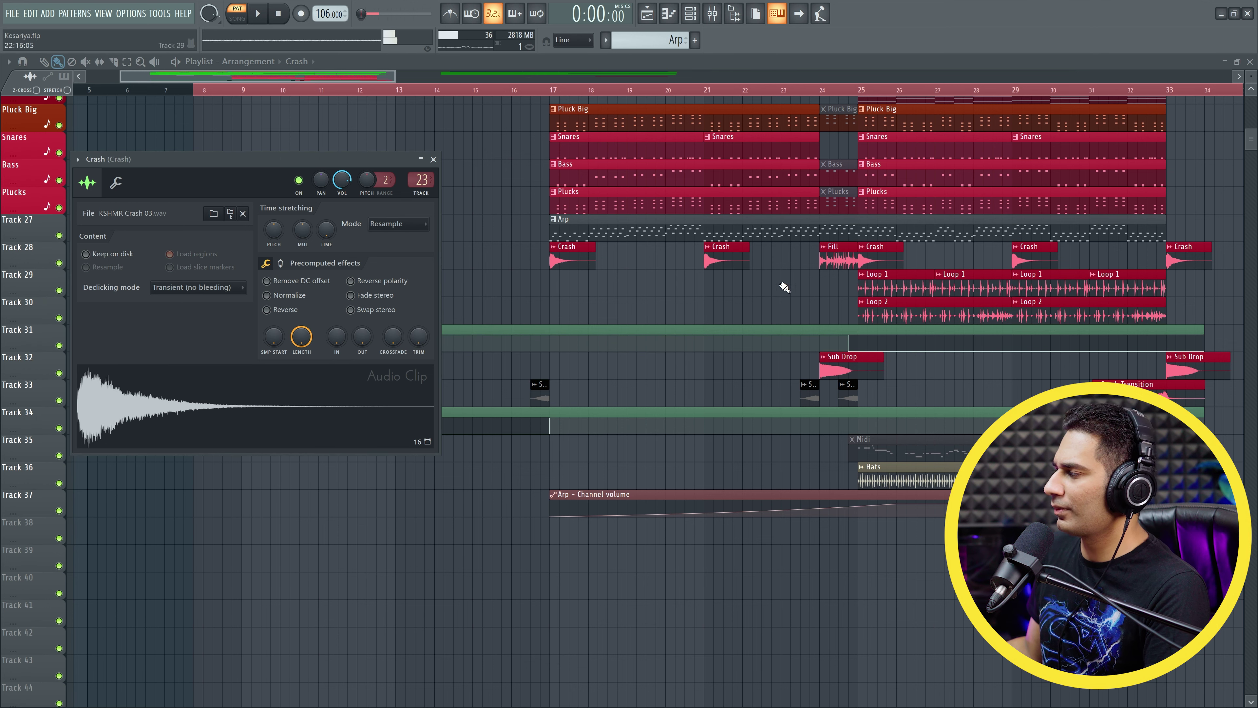
- Set the time-stretching mode of the Fill audio clip to Resample
{"action": "double_click", "coordinate": [832, 257]}
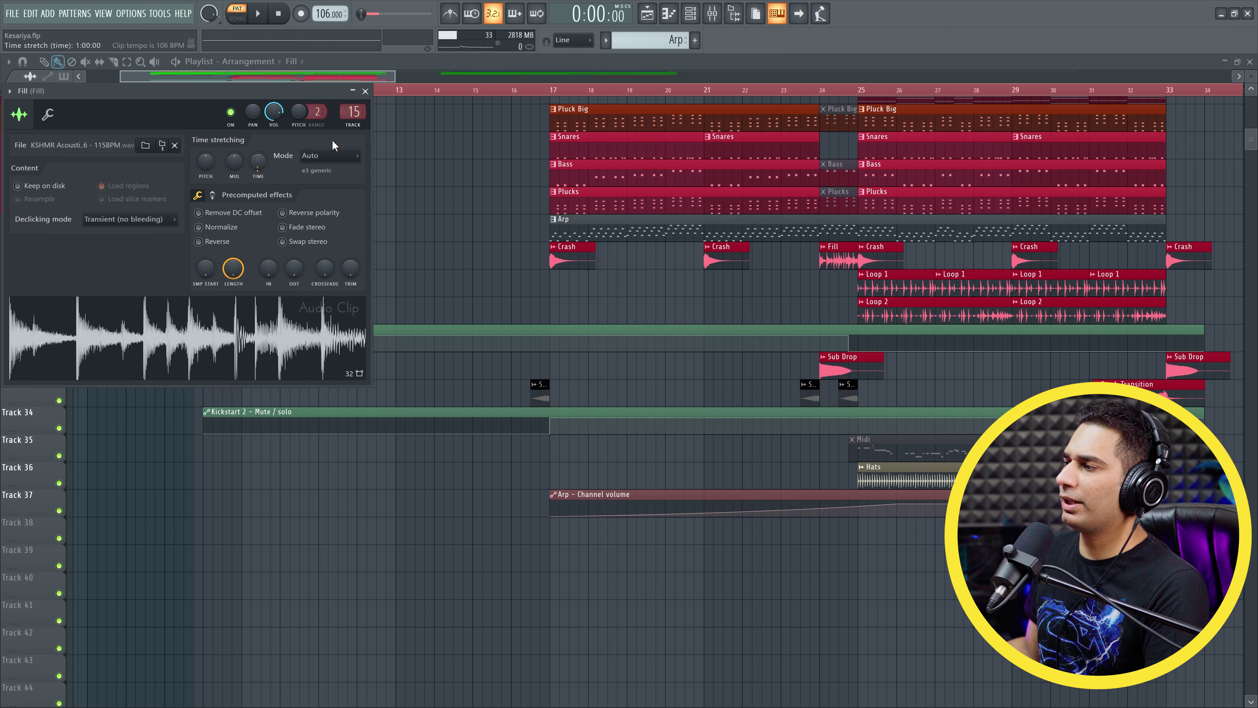
{"action": "left_click", "coordinate": [342, 154]}
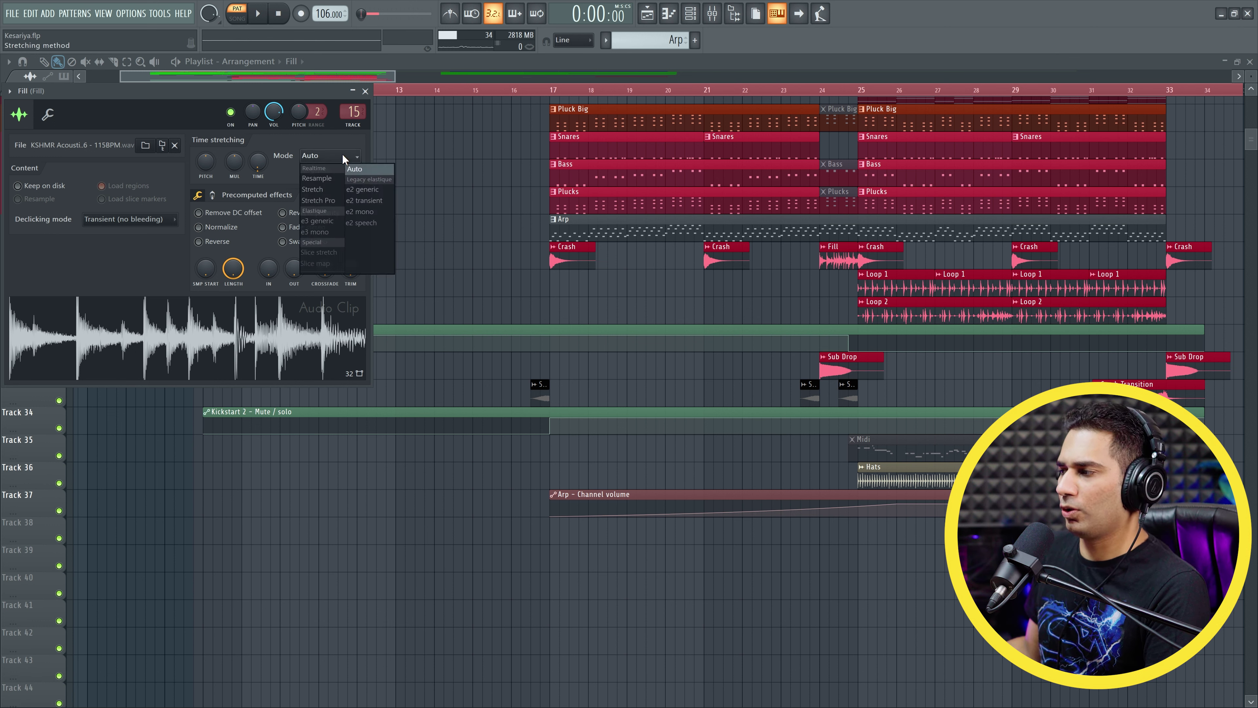
{"action": "left_click", "coordinate": [336, 176]}
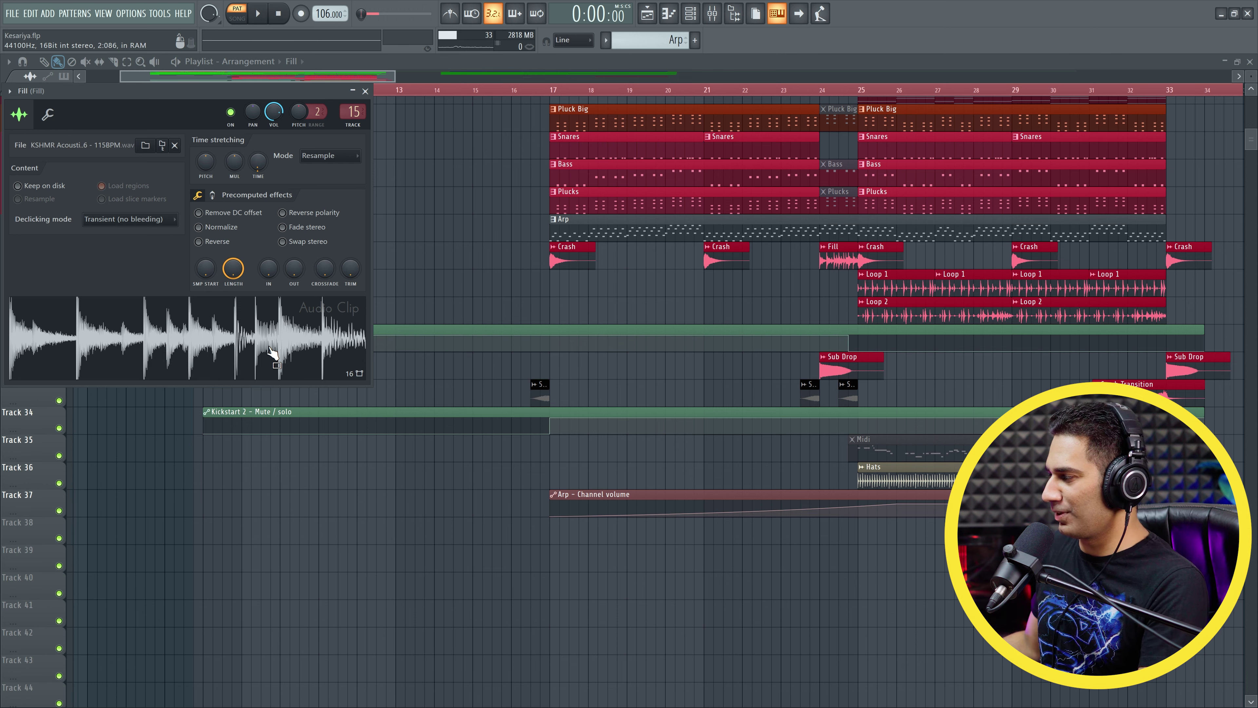
- Inspect the sample settings of the Sub Drop, Sweep up and Hats audio clips, and close them
{"action": "double_click", "coordinate": [840, 361]}
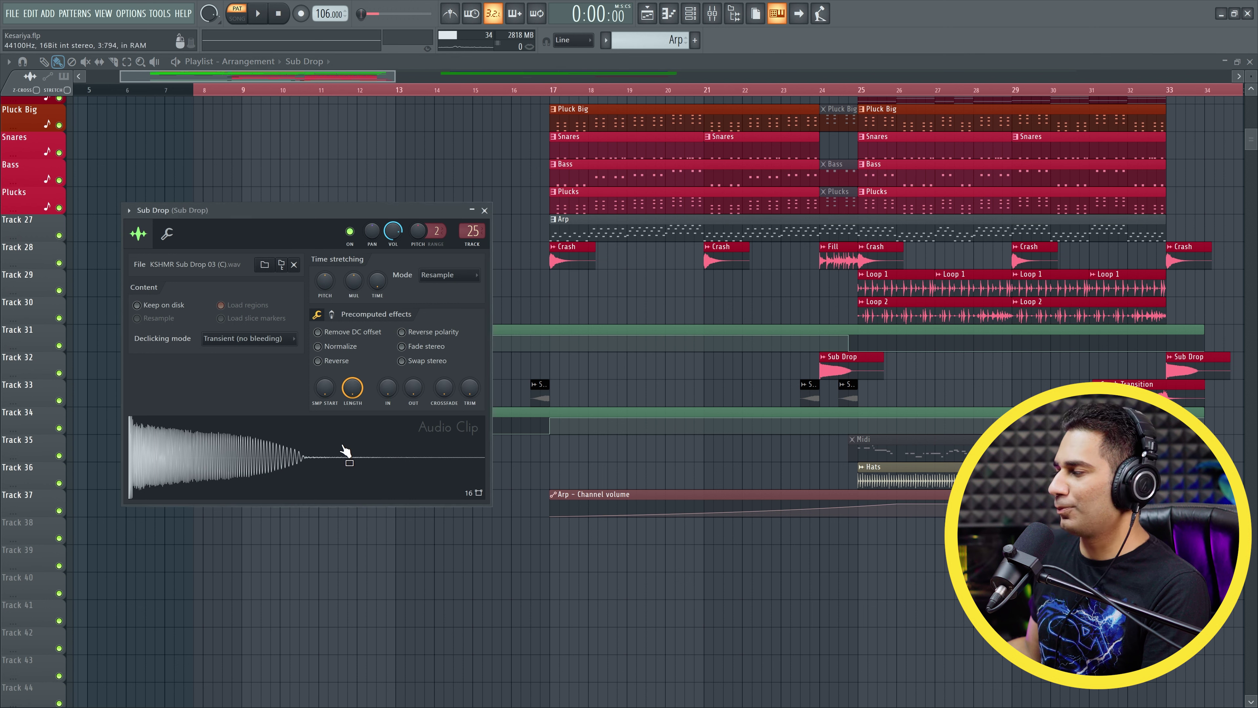
{"action": "double_click", "coordinate": [813, 390]}
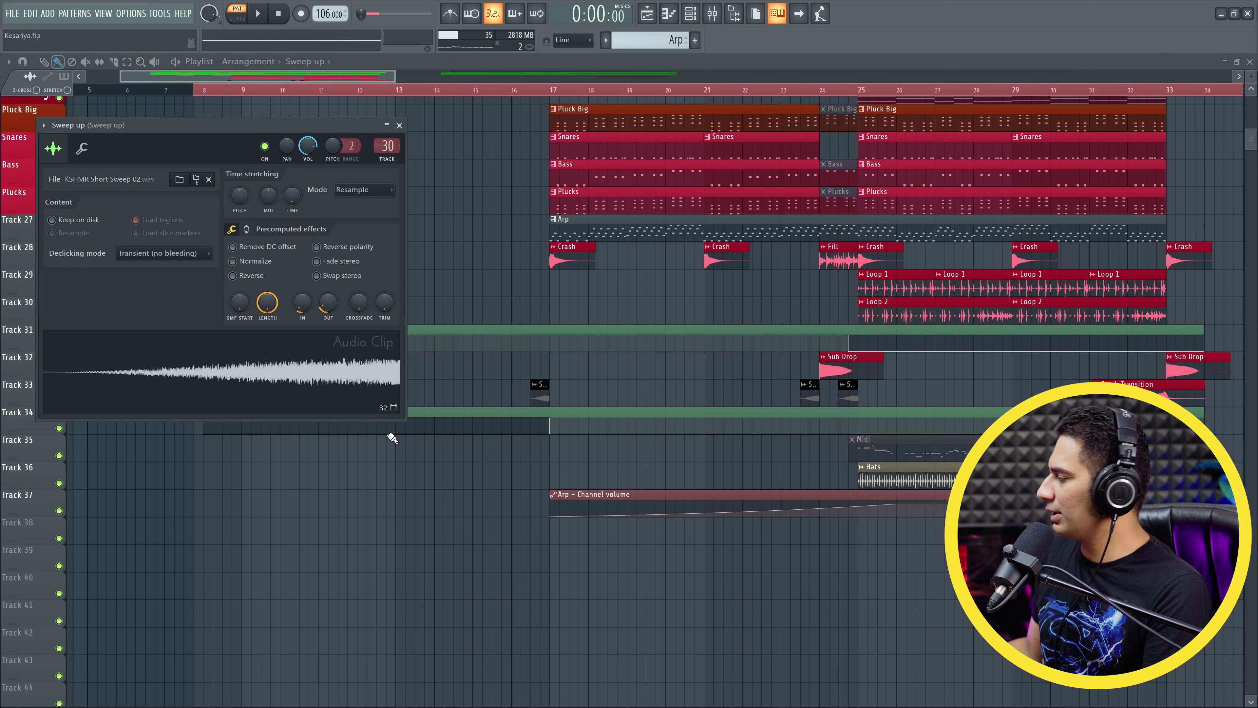
{"action": "double_click", "coordinate": [876, 478]}
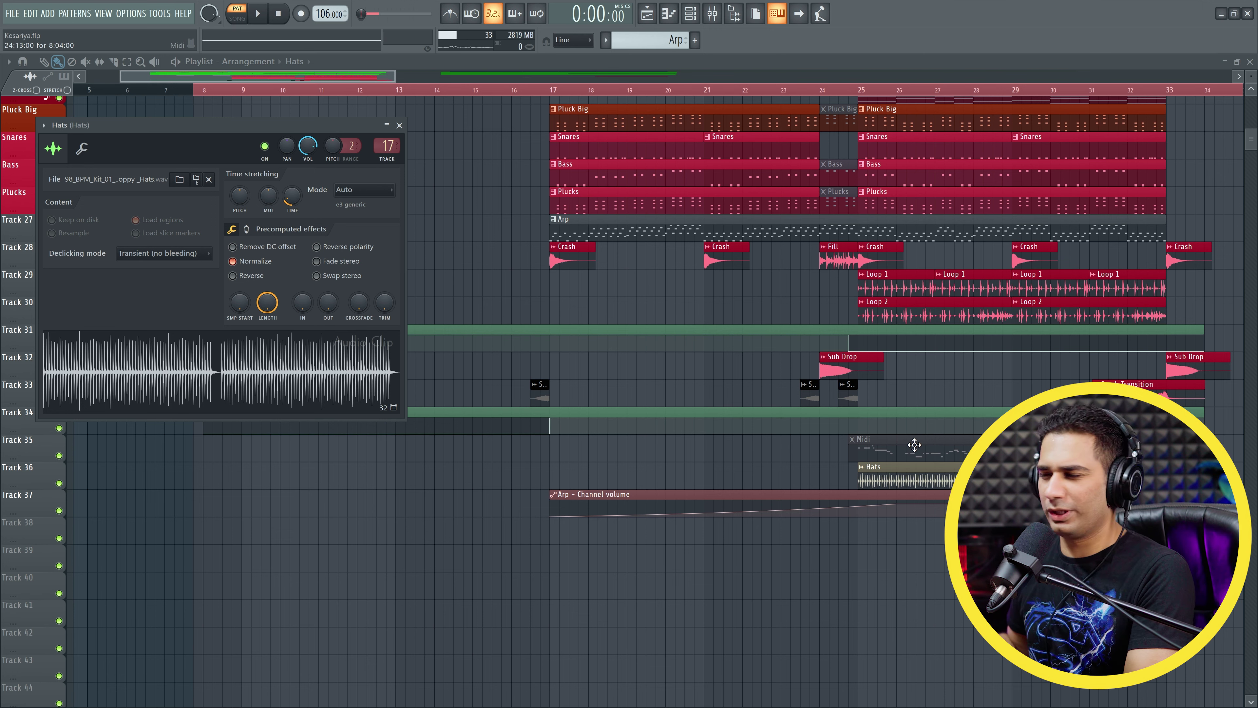
{"action": "scroll", "coordinate": [779, 441], "scroll_direction": "up", "scroll_amount": 5}
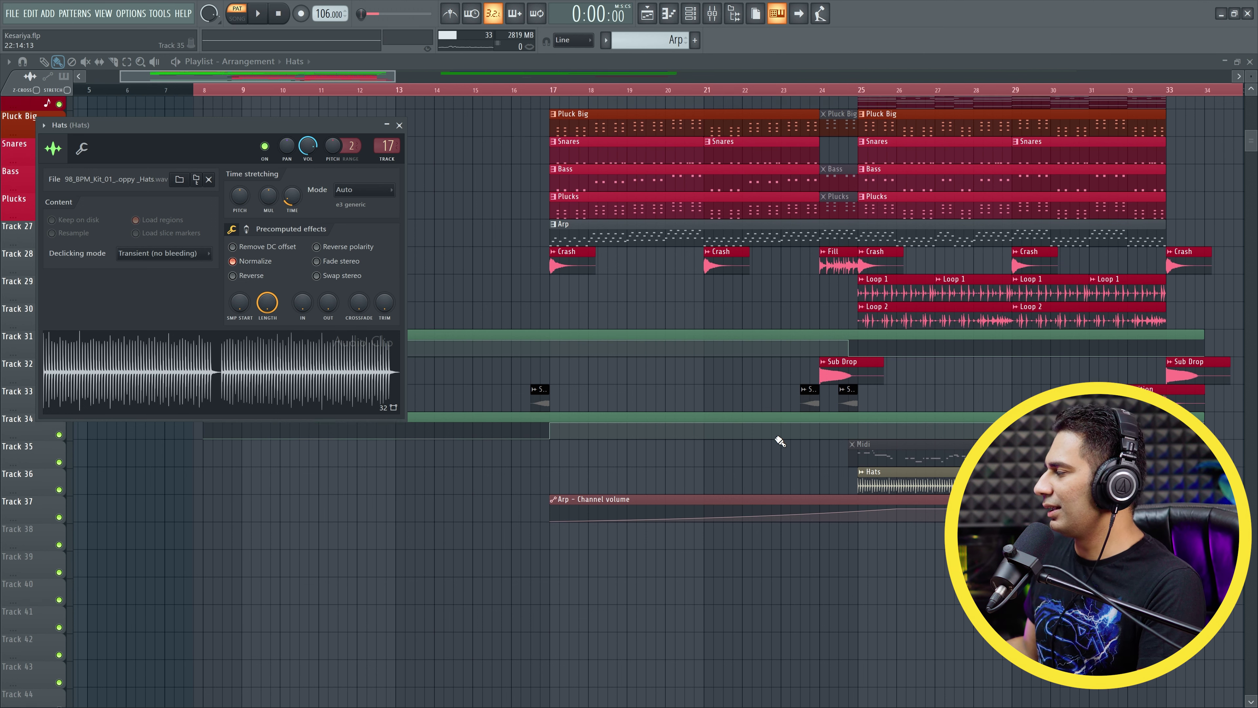
{"action": "left_click", "coordinate": [399, 125]}
- Play the arrangement from bar 8 with the Main Vocals group muted, and stop it at the end
{"action": "scroll", "coordinate": [368, 351], "scroll_direction": "up", "scroll_amount": 2}
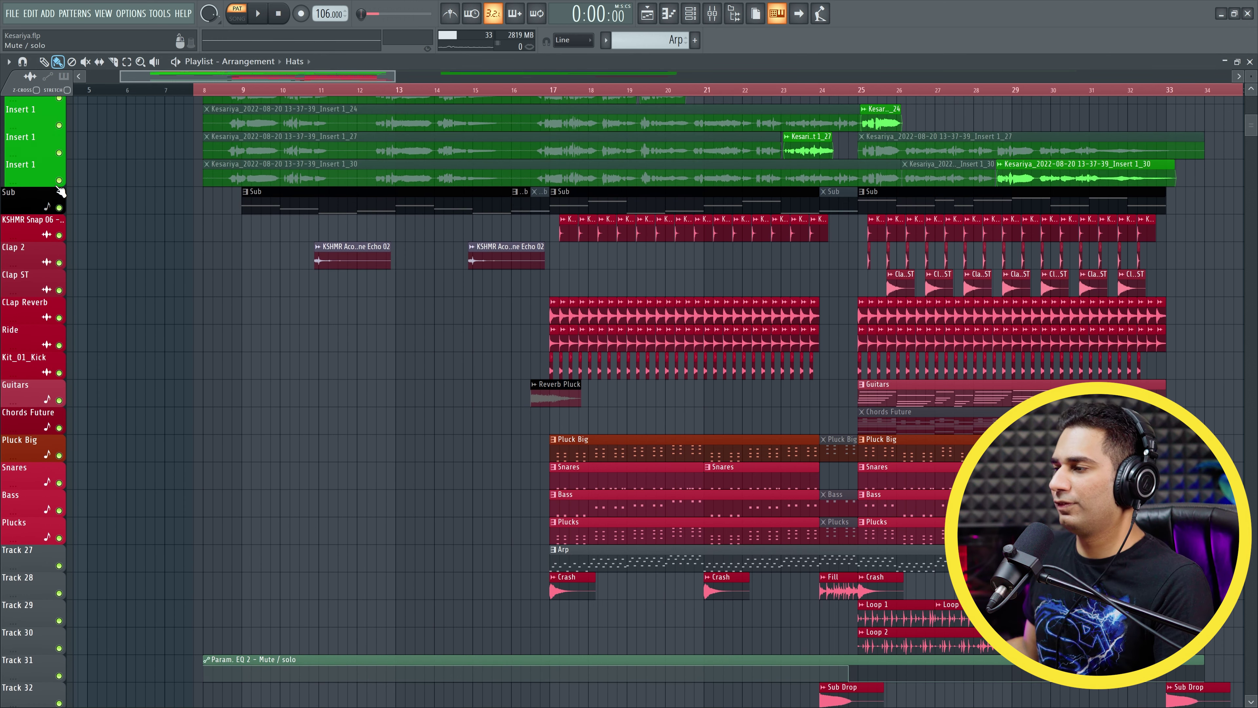
{"action": "scroll", "coordinate": [103, 243], "scroll_direction": "up", "scroll_amount": 4}
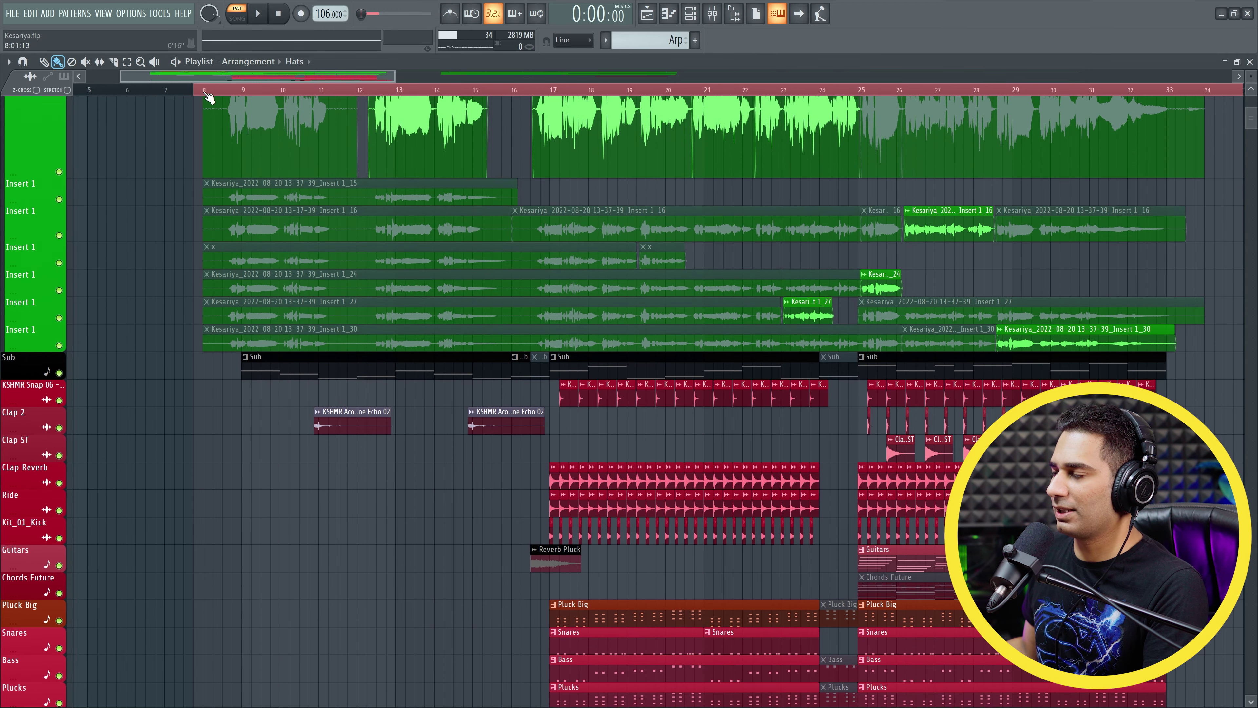
{"action": "left_click", "coordinate": [205, 93]}
{"action": "key", "text": "space"}
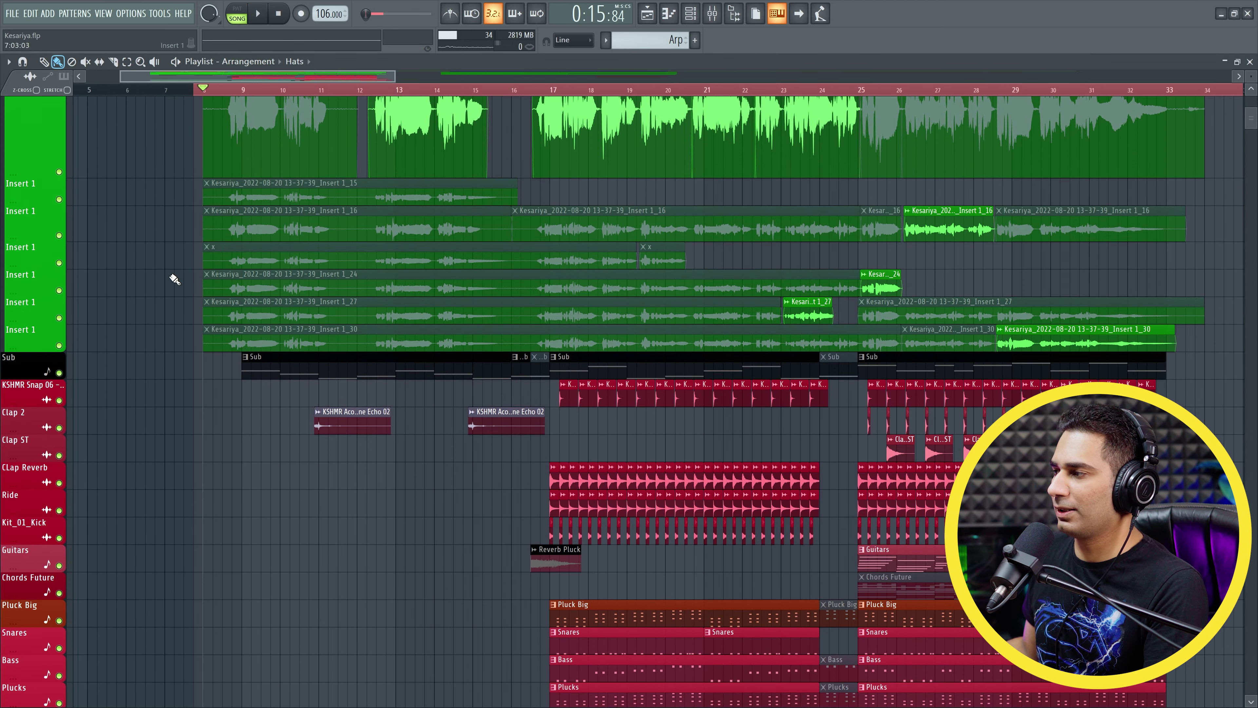
{"action": "scroll", "coordinate": [163, 315], "scroll_direction": "up", "scroll_amount": 5}
{"action": "left_click", "coordinate": [59, 159]}
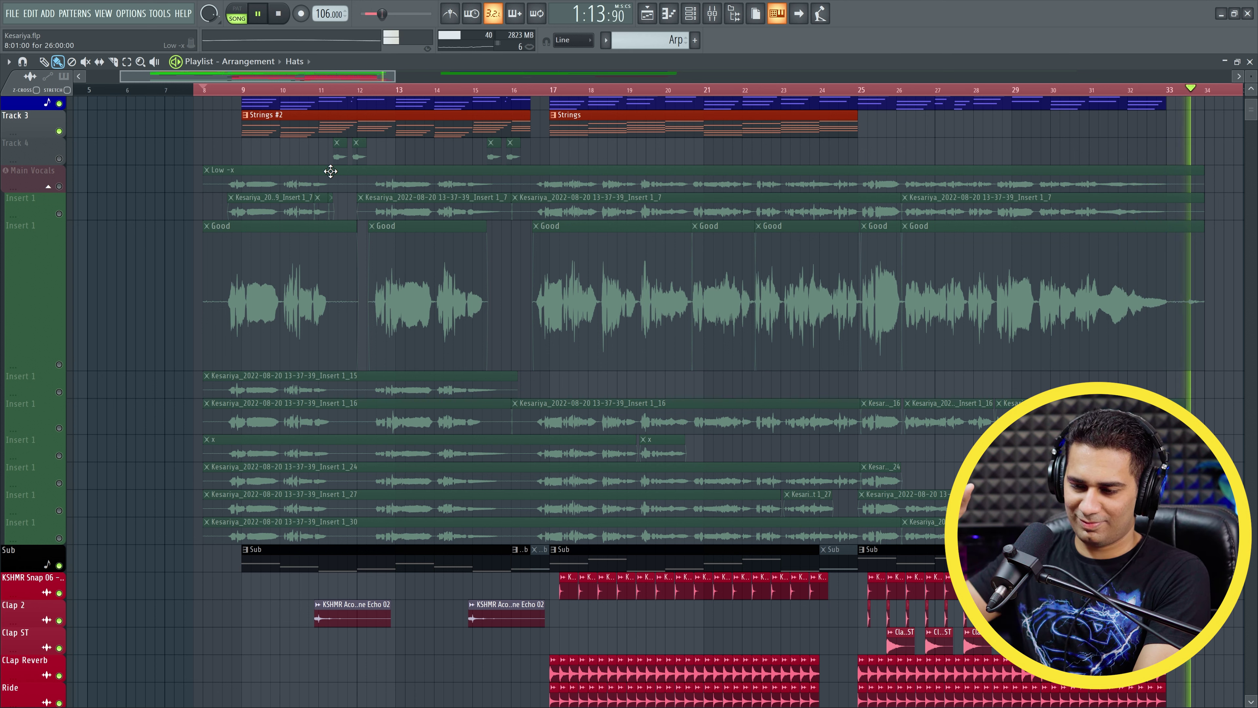
{"action": "key", "text": "space"}
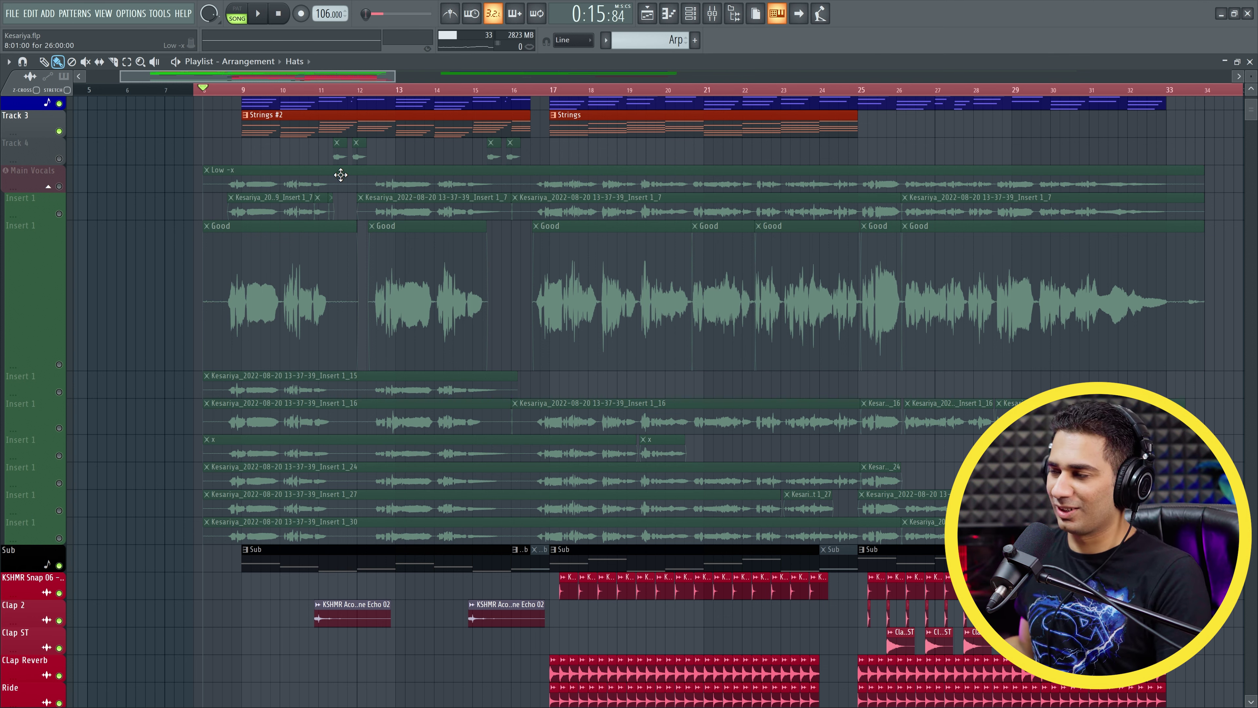
- Play the arrangement again from bar 8 with the Main Vocals group unmuted, and stop it at the end
{"action": "key", "text": "space"}
{"action": "scroll", "coordinate": [672, 580], "scroll_direction": "up", "scroll_amount": 2}
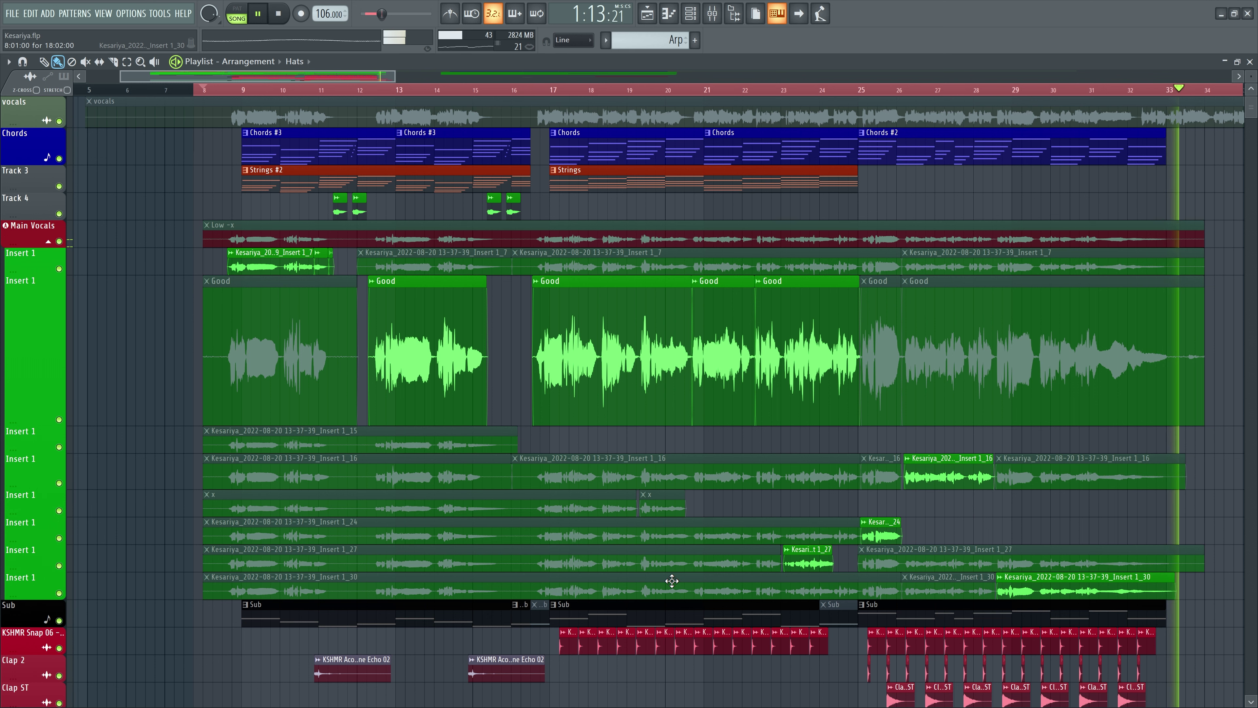
{"action": "key", "text": "space"}
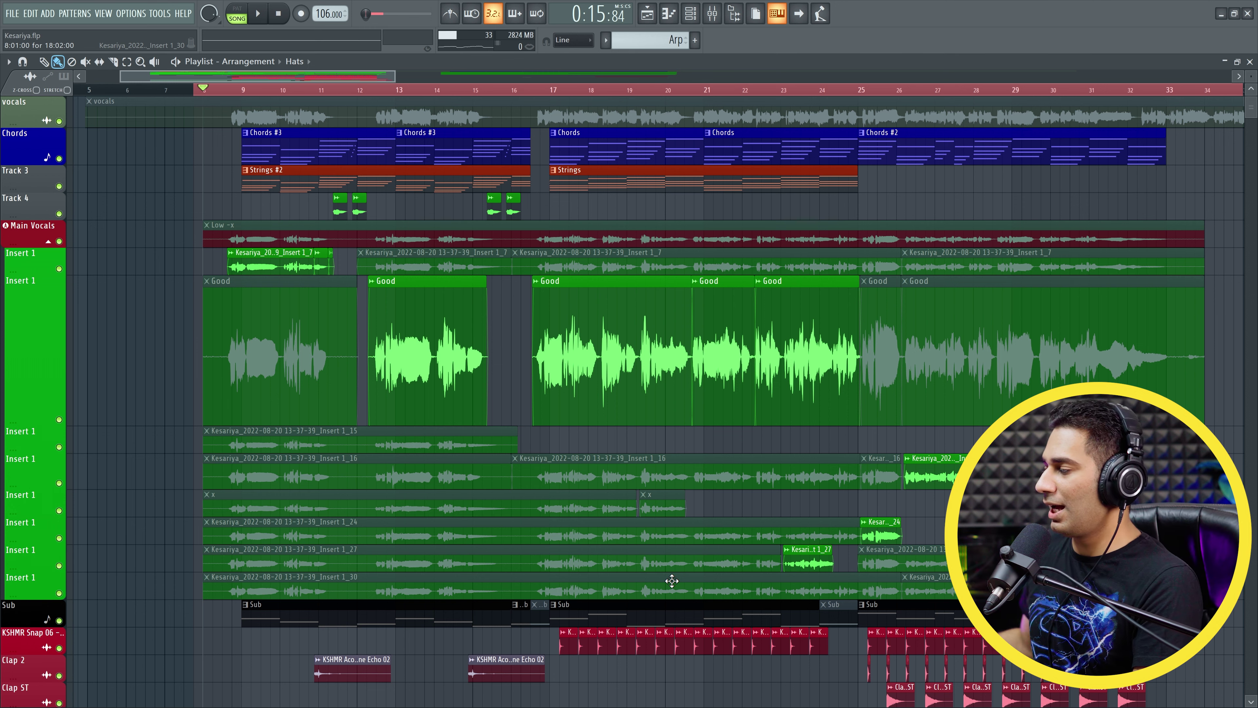
- Play the Chords Future pattern in the piano roll and show its channels in the channel rack
{"action": "scroll", "coordinate": [675, 582], "scroll_direction": "down", "scroll_amount": 10}
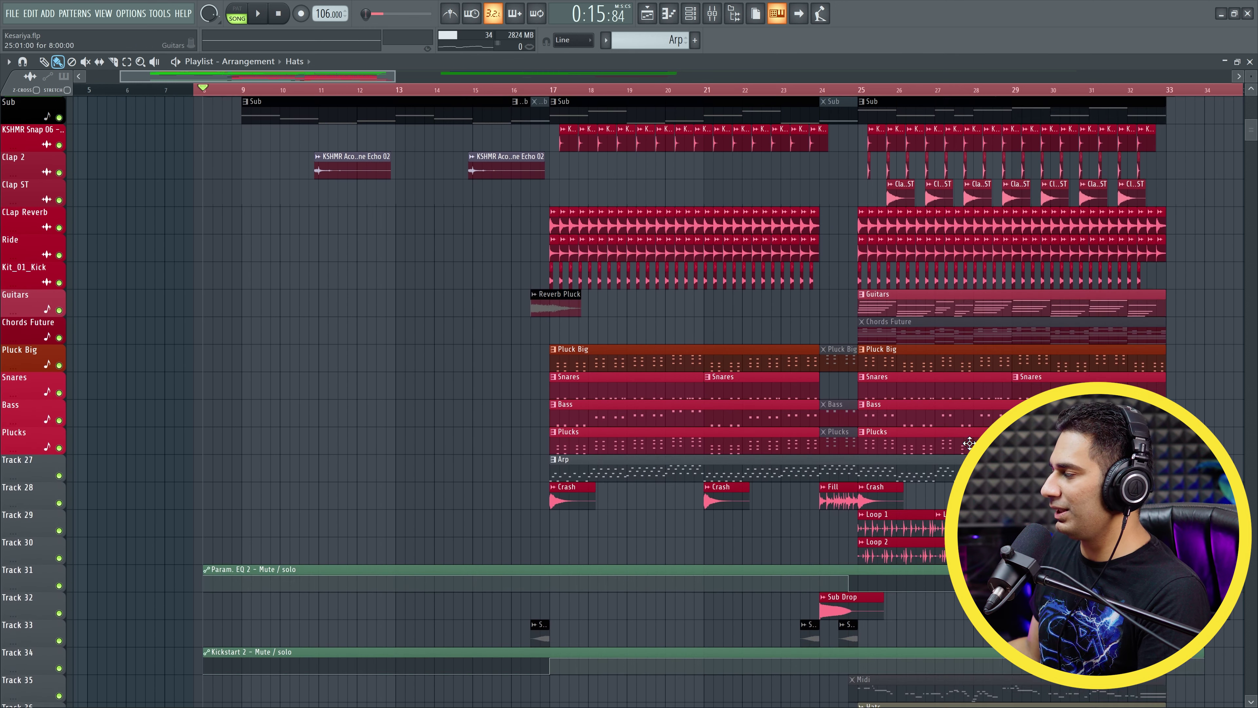
{"action": "scroll", "coordinate": [970, 443], "scroll_direction": "down", "scroll_amount": 1}
{"action": "double_click", "coordinate": [908, 303]}
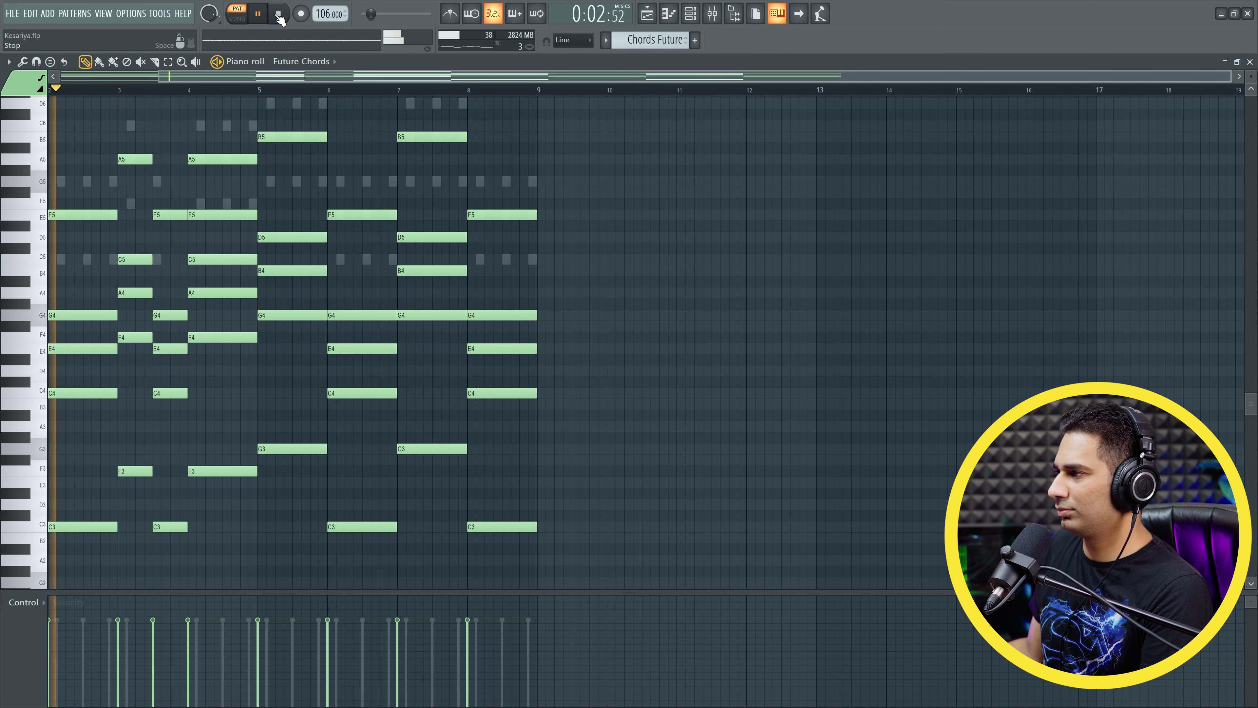
{"action": "key", "text": "space"}
{"action": "left_click", "coordinate": [691, 15]}
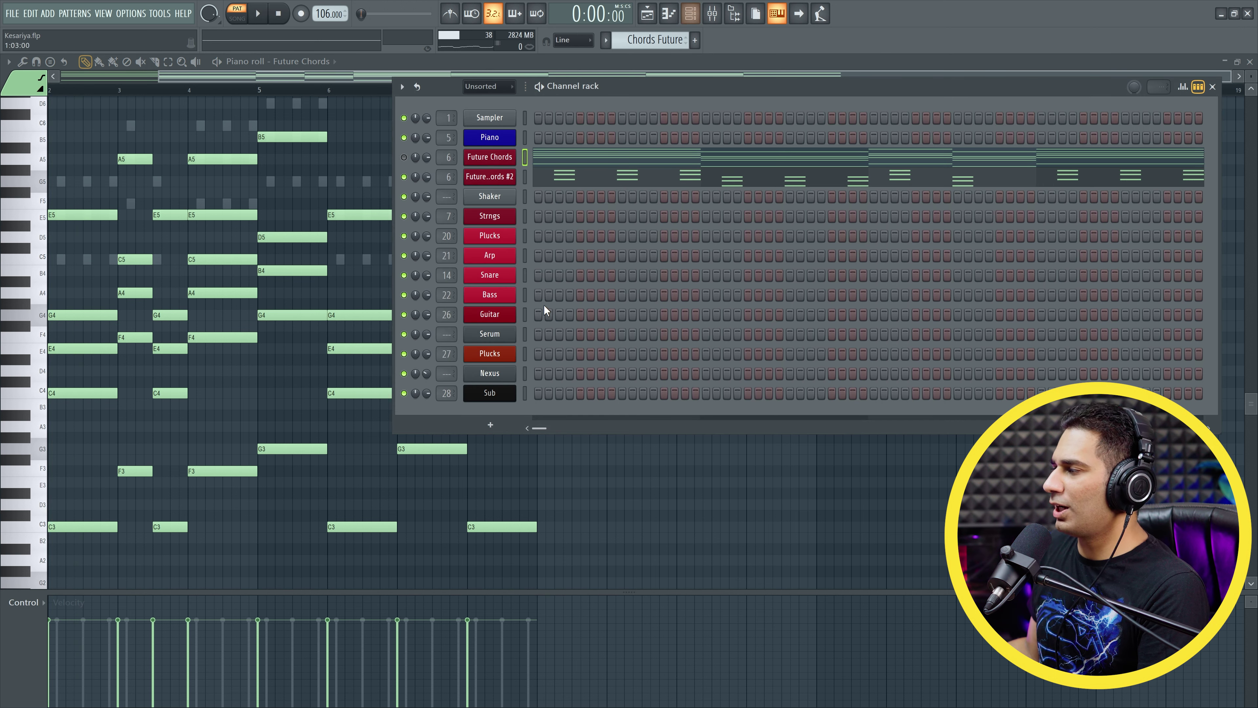